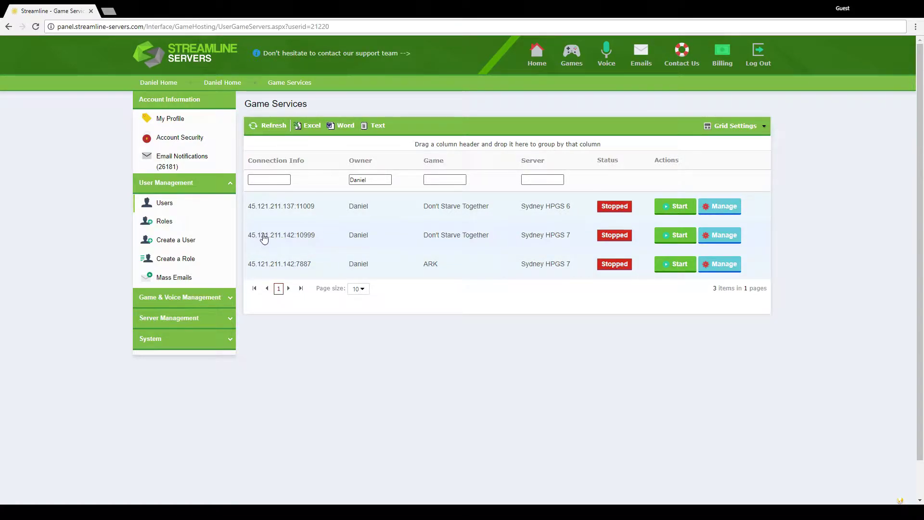
Open the service pages for the Don't Starve Together servers 10999 and 11009 in separate tabs
{"action": "middle_click", "coordinate": [286, 243]}
{"action": "left_click", "coordinate": [284, 207]}
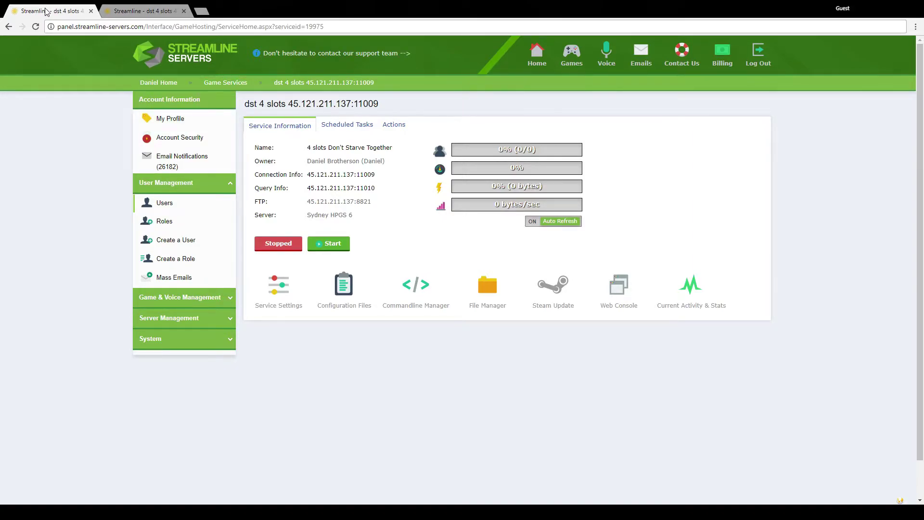
On the 10999 server, create a 'Caves' custom commandline with -shard Caves and select it
{"action": "left_click", "coordinate": [152, 12]}
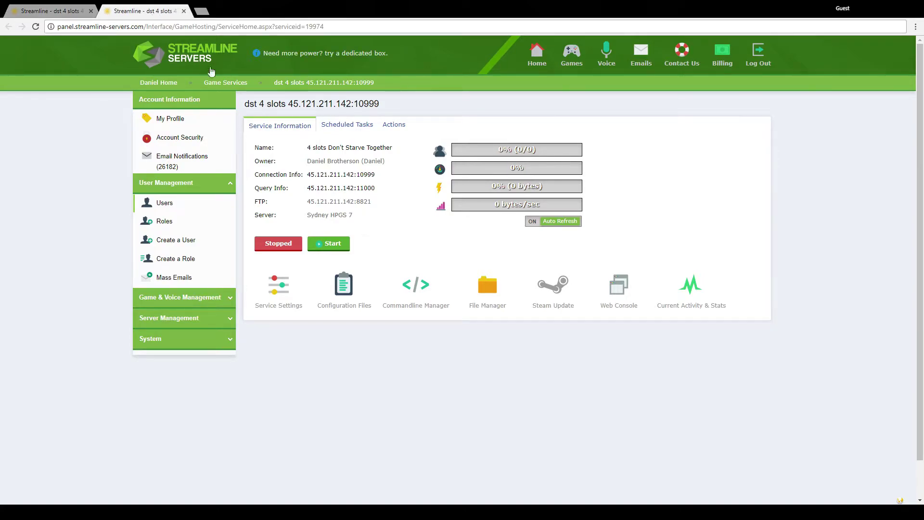
{"action": "left_click", "coordinate": [416, 288]}
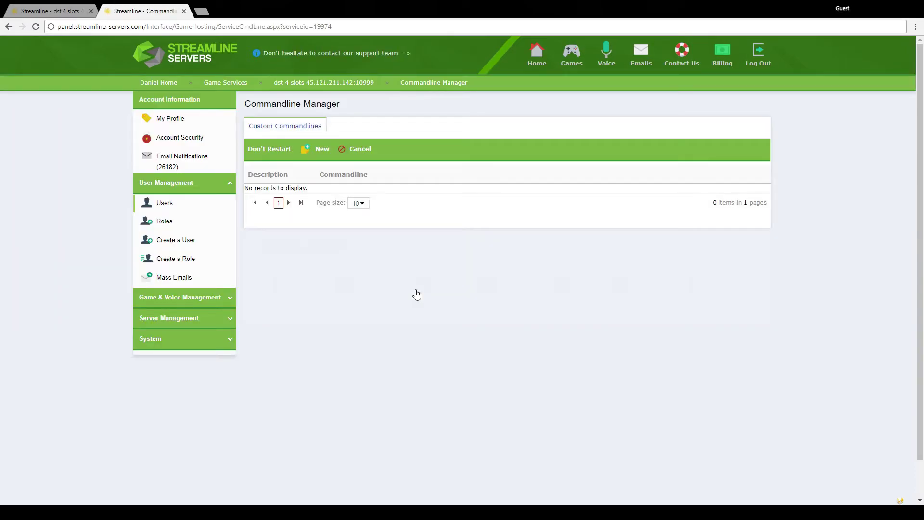
{"action": "left_click", "coordinate": [313, 151]}
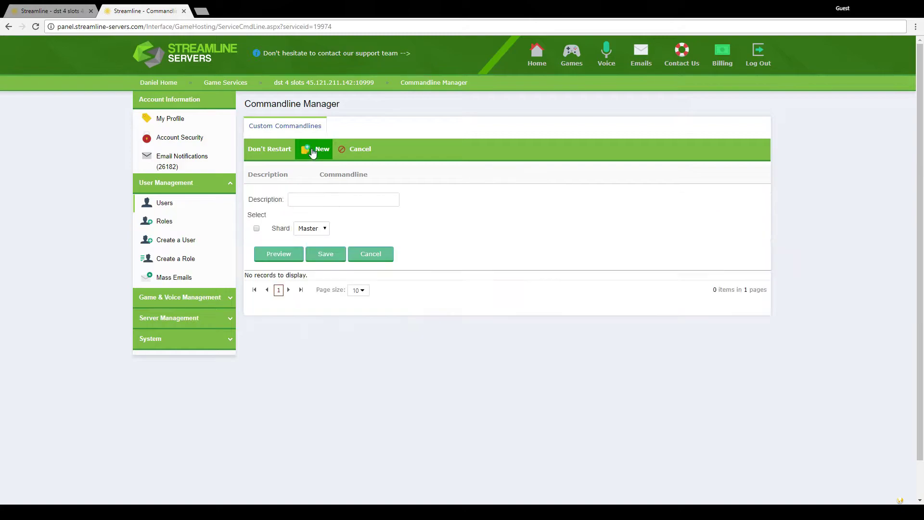
{"action": "left_click", "coordinate": [320, 200]}
{"action": "type", "text": "Caves"}
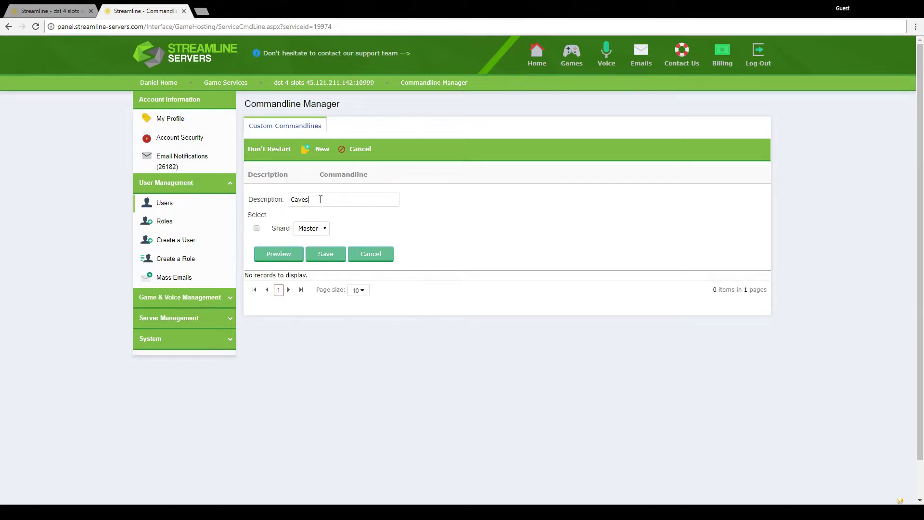
{"action": "mouse_move", "coordinate": [325, 231]}
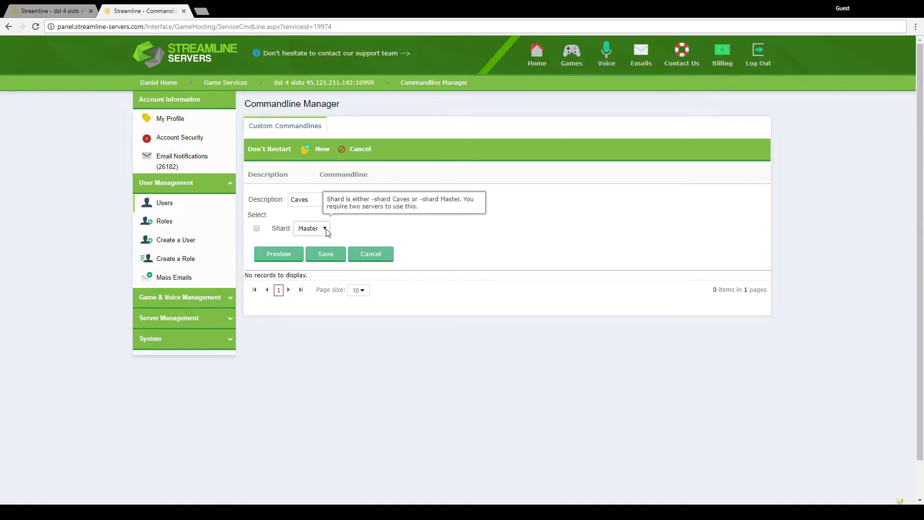
{"action": "key", "text": "Up"}
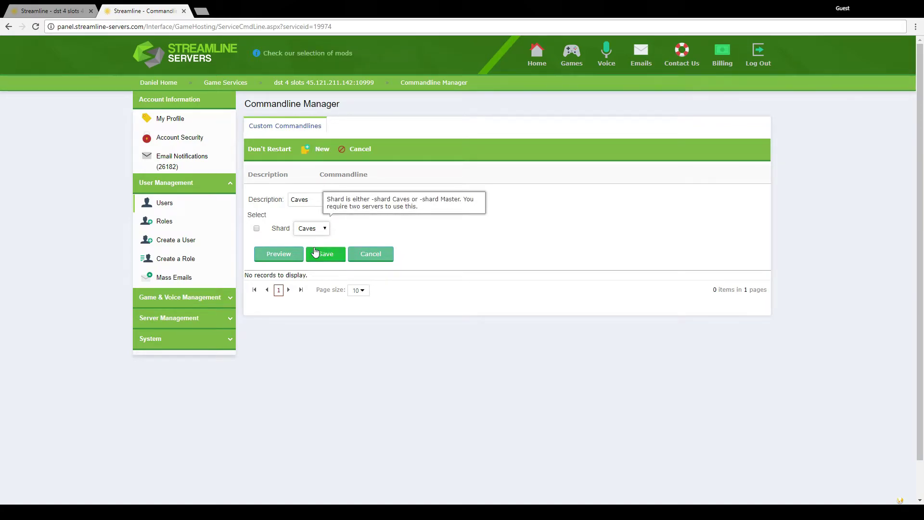
{"action": "left_click", "coordinate": [256, 229]}
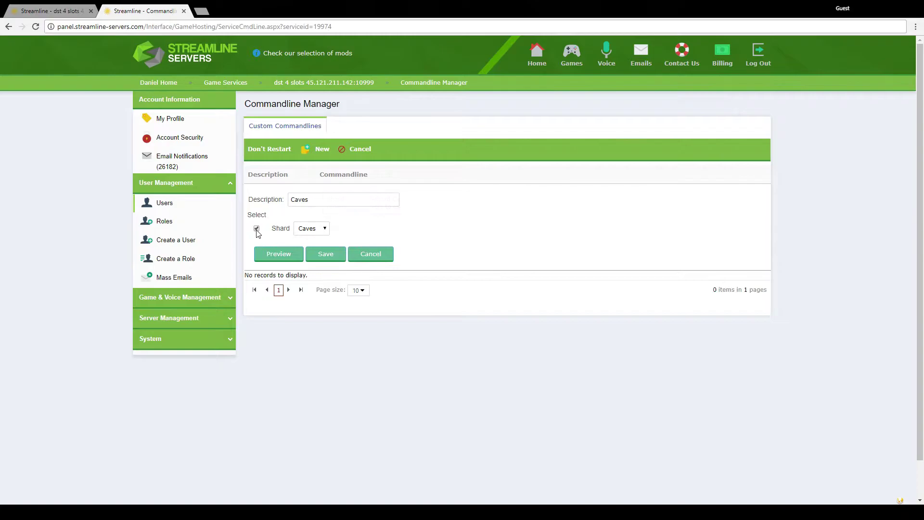
{"action": "left_click", "coordinate": [323, 255]}
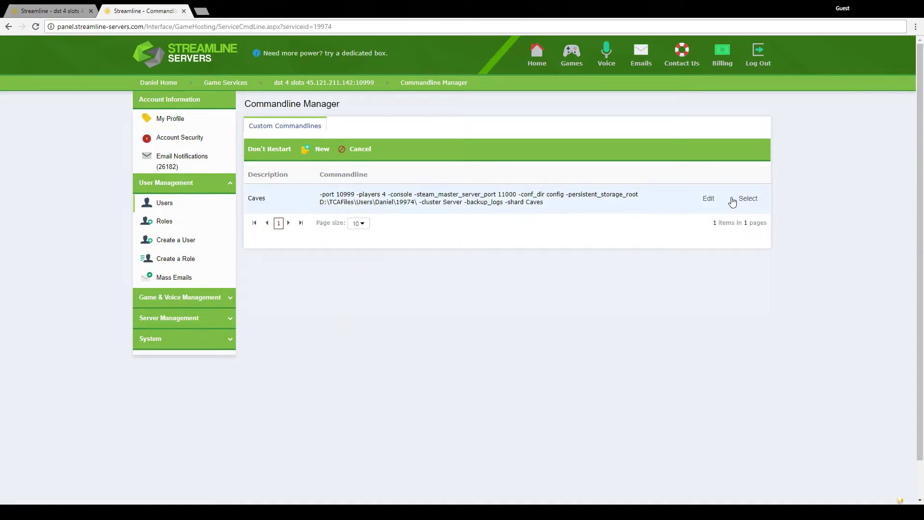
{"action": "left_click", "coordinate": [749, 200]}
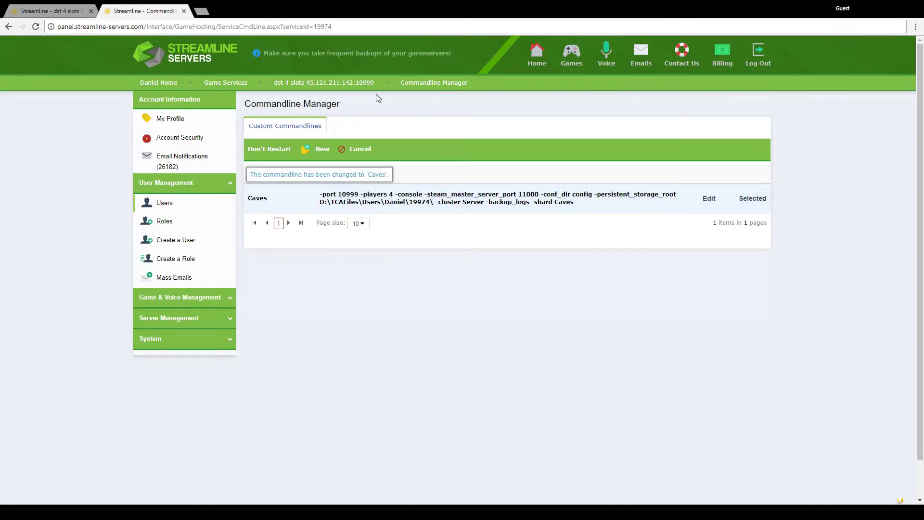
{"action": "left_click", "coordinate": [345, 83]}
Open the 11009 server's cluster.ini in the text editor and set shard_enabled to true
{"action": "left_click", "coordinate": [50, 11]}
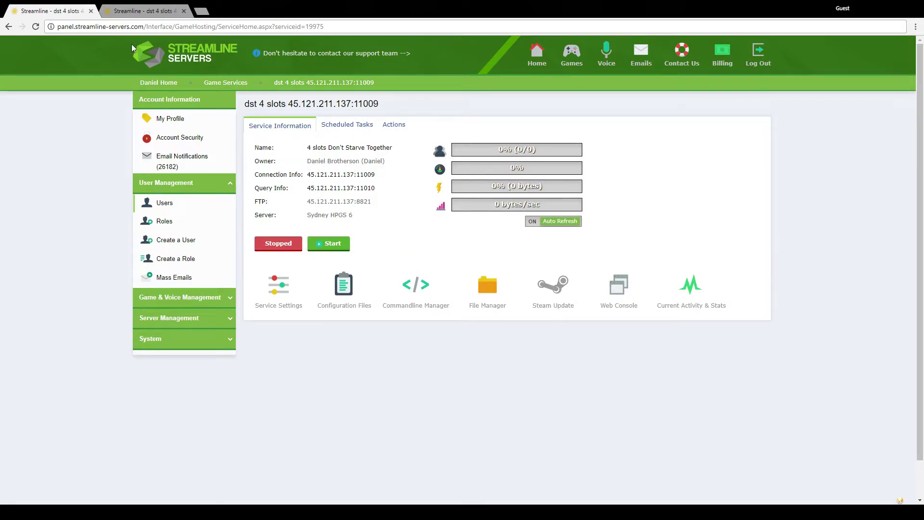
{"action": "left_click", "coordinate": [344, 286]}
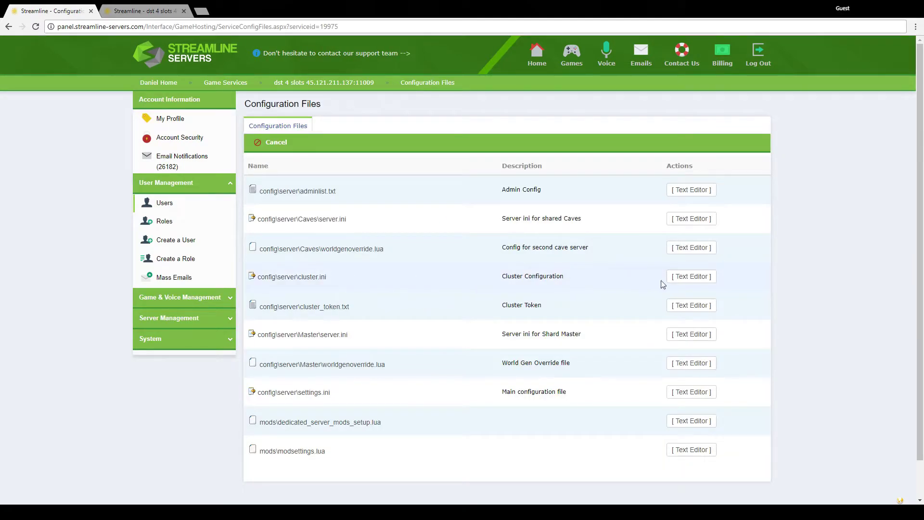
{"action": "left_click", "coordinate": [704, 276]}
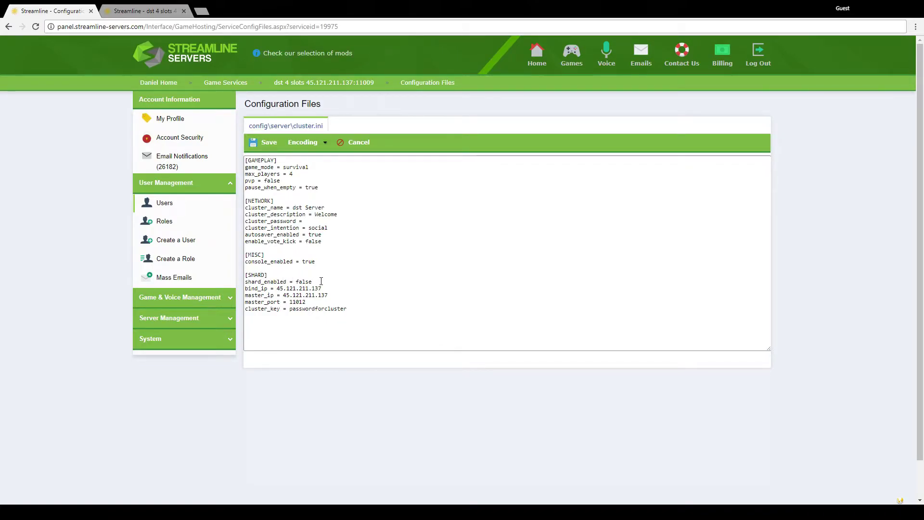
{"action": "left_click", "coordinate": [321, 281]}
{"action": "key", "text": "BackSpace"}
{"action": "key", "text": "BackSpace"}
{"action": "key", "text": "BackSpace"}
{"action": "key", "text": "BackSpace"}
{"action": "key", "text": "BackSpace"}
{"action": "type", "text": "tru"}
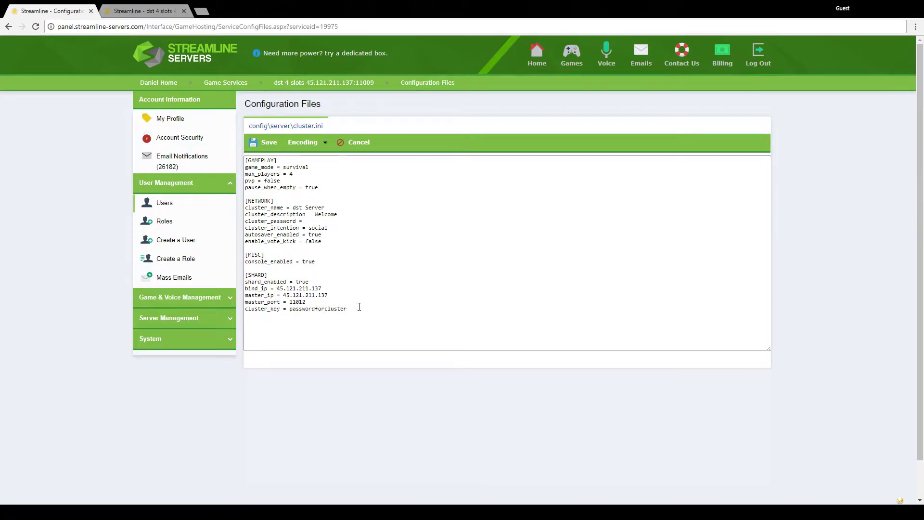
Change cluster_key to streamlinetest and copy the master_ip, master_port and cluster_key lines
{"action": "left_click", "coordinate": [359, 307]}
{"action": "key", "text": "BackSpace"}
{"action": "key", "text": "BackSpace"}
{"action": "key", "text": "BackSpace"}
{"action": "key", "text": "BackSpace"}
{"action": "key", "text": "BackSpace"}
{"action": "key", "text": "BackSpace"}
{"action": "key", "text": "BackSpace"}
{"action": "key", "text": "BackSpace"}
{"action": "type", "text": "streamlinetest"}
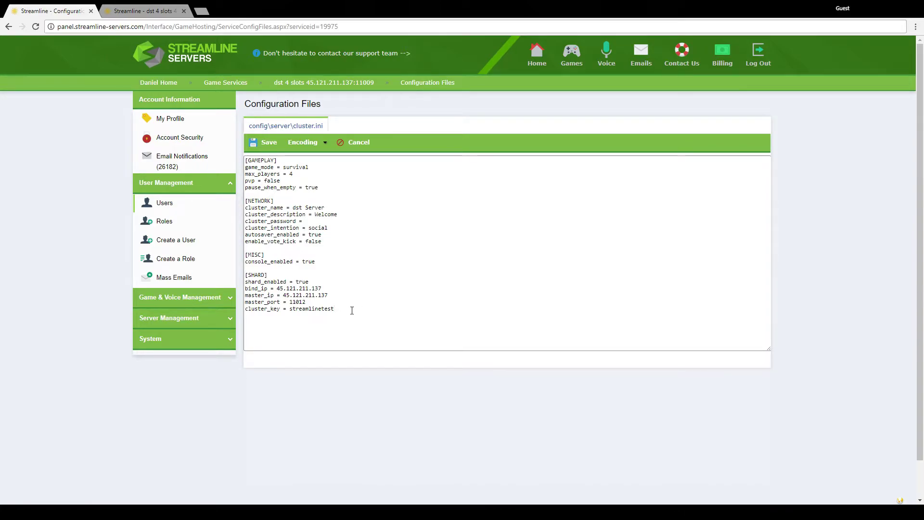
{"action": "left_click_drag", "start_coordinate": [347, 311], "coordinate": [243, 296]}
{"action": "key", "text": "ctrl+c"}
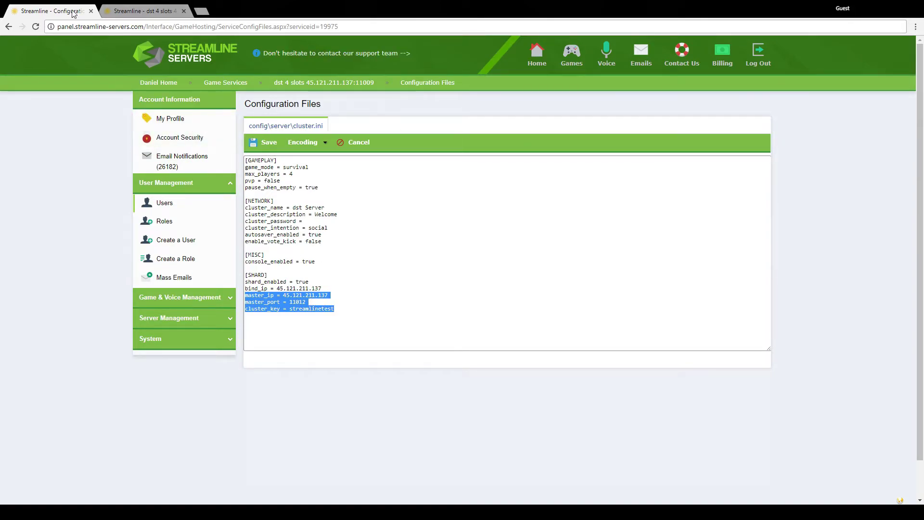
{"action": "key", "text": "ctrl+Tab"}
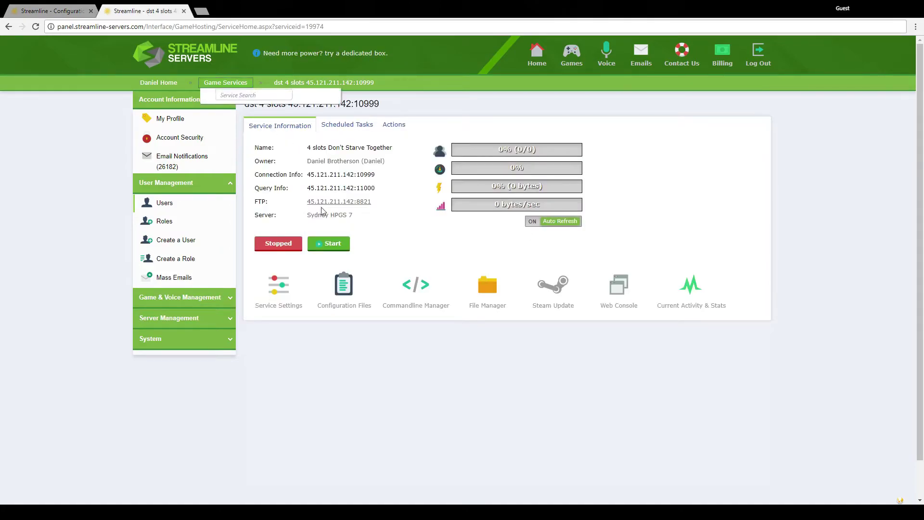
Open the 10999 server's cluster.ini in the text editor and set shard_enabled to true
{"action": "left_click", "coordinate": [344, 285]}
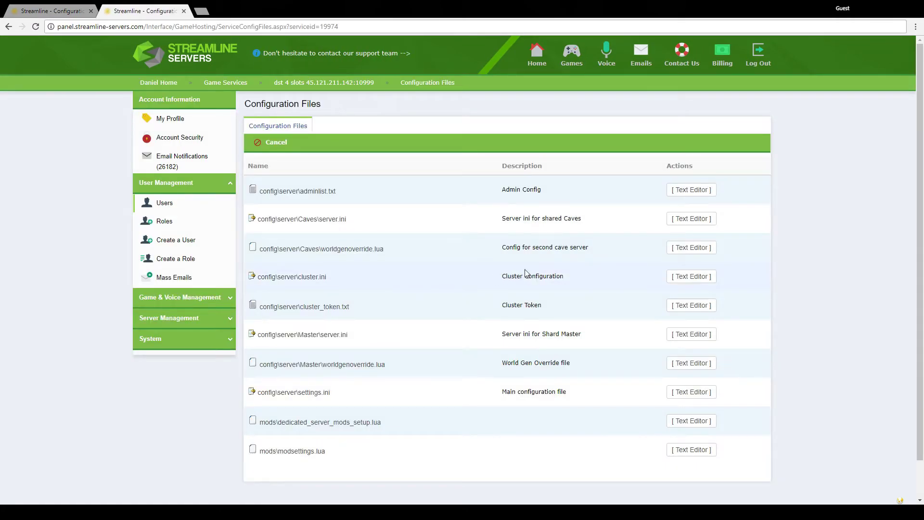
{"action": "left_click", "coordinate": [692, 277]}
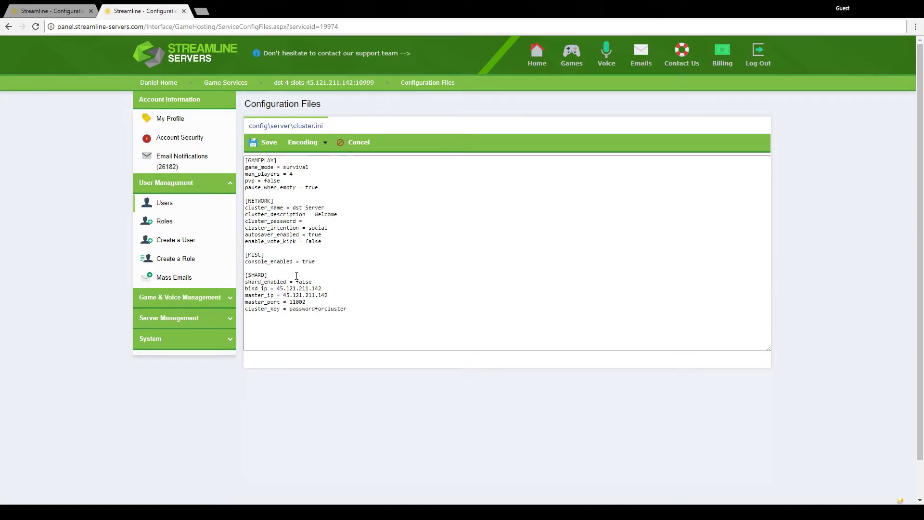
{"action": "left_click", "coordinate": [320, 281]}
{"action": "key", "text": "BackSpace"}
{"action": "key", "text": "BackSpace"}
{"action": "key", "text": "BackSpace"}
{"action": "key", "text": "BackSpace"}
{"action": "key", "text": "BackSpace"}
{"action": "type", "text": "true"}
Replace its last three [SHARD] lines with the master's copied ip, port and key, and save
{"action": "left_click_drag", "start_coordinate": [359, 311], "coordinate": [227, 298]}
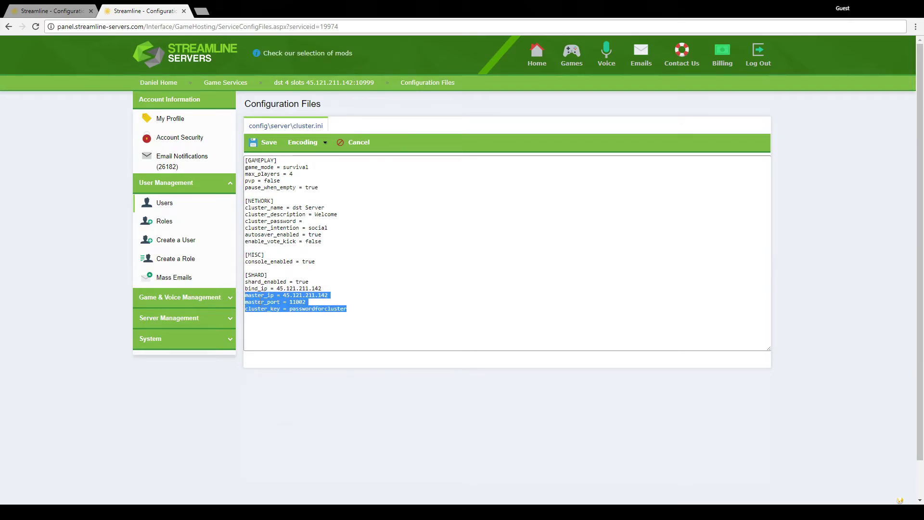
{"action": "key", "text": "BackSpace"}
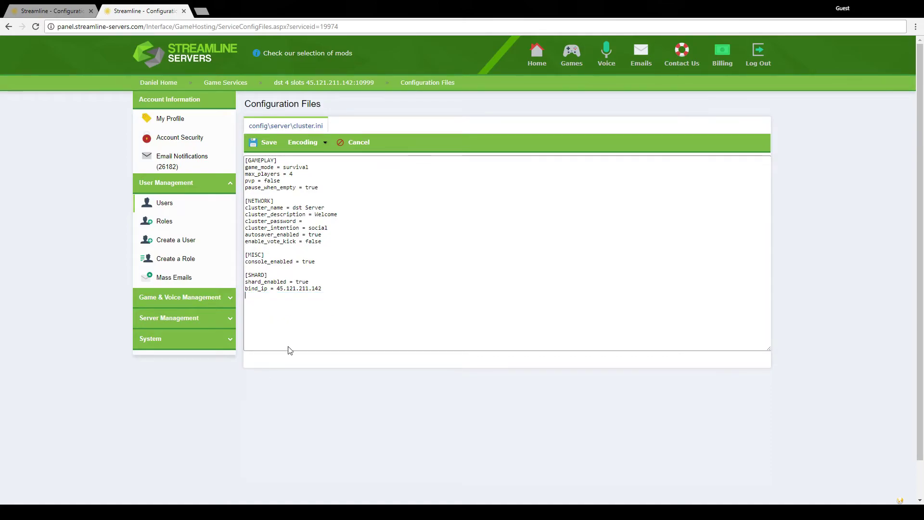
{"action": "key", "text": "ctrl+v"}
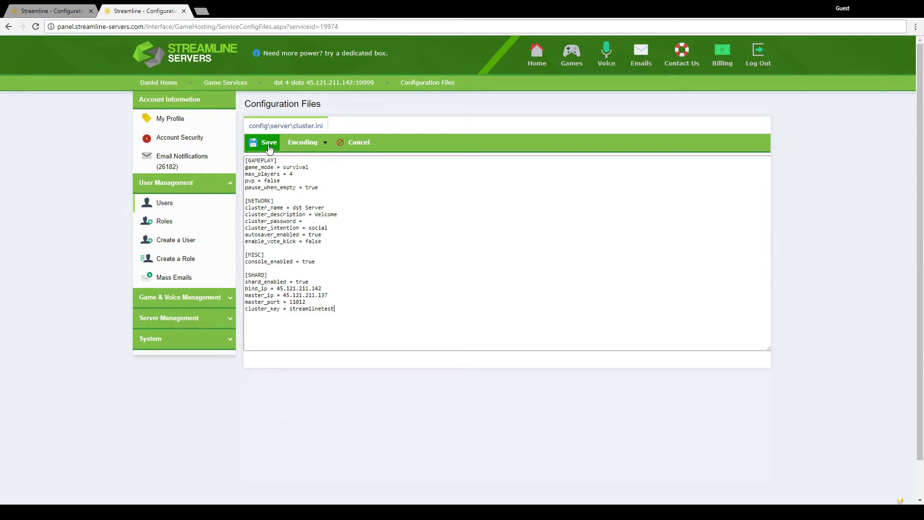
{"action": "left_click", "coordinate": [268, 145]}
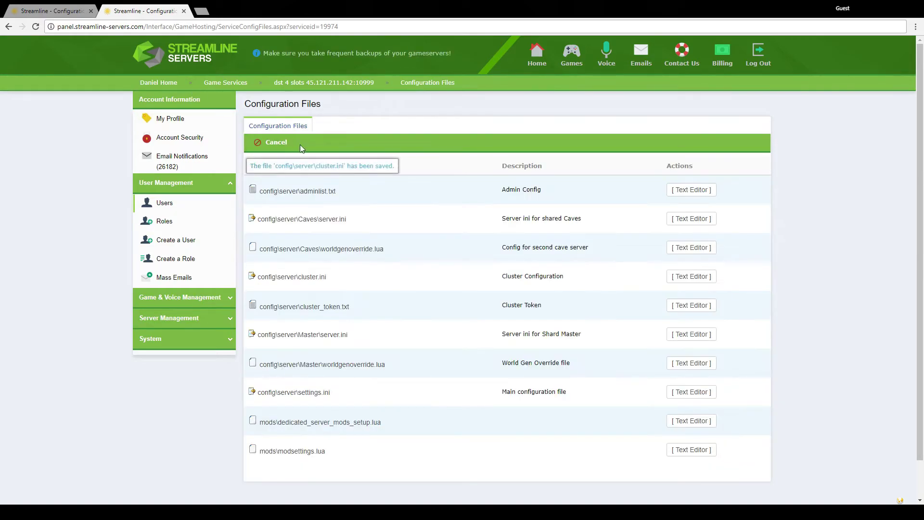
Start the 11009 master and confirm its console shows it started, then start the 10999 caves server
{"action": "left_click", "coordinate": [340, 85]}
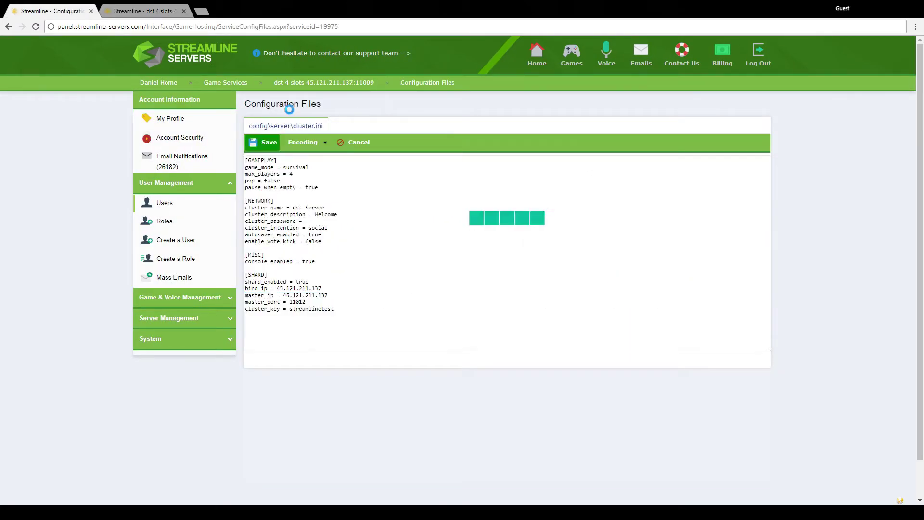
{"action": "left_click", "coordinate": [314, 80]}
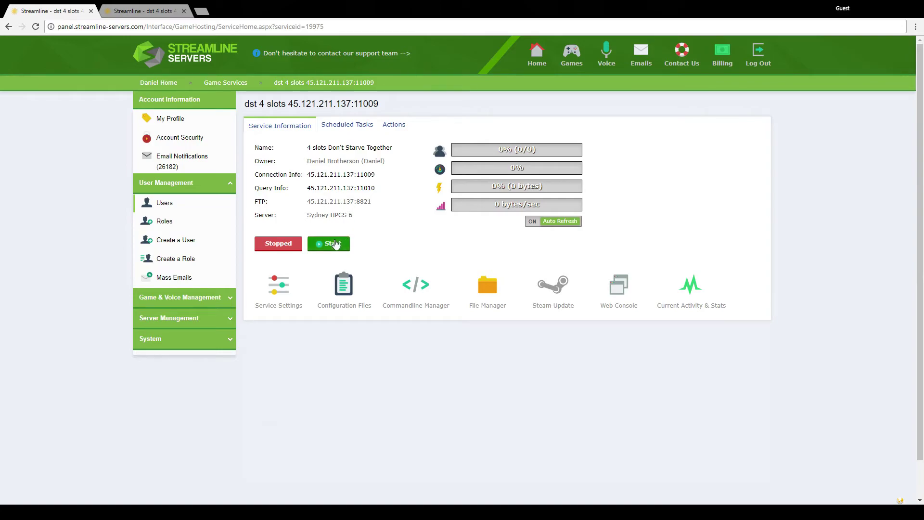
{"action": "left_click", "coordinate": [339, 246]}
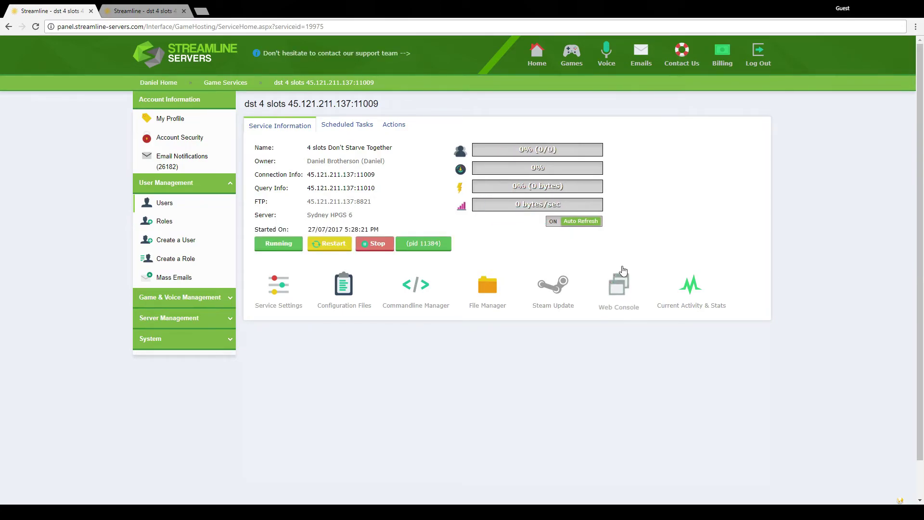
{"action": "left_click", "coordinate": [619, 289]}
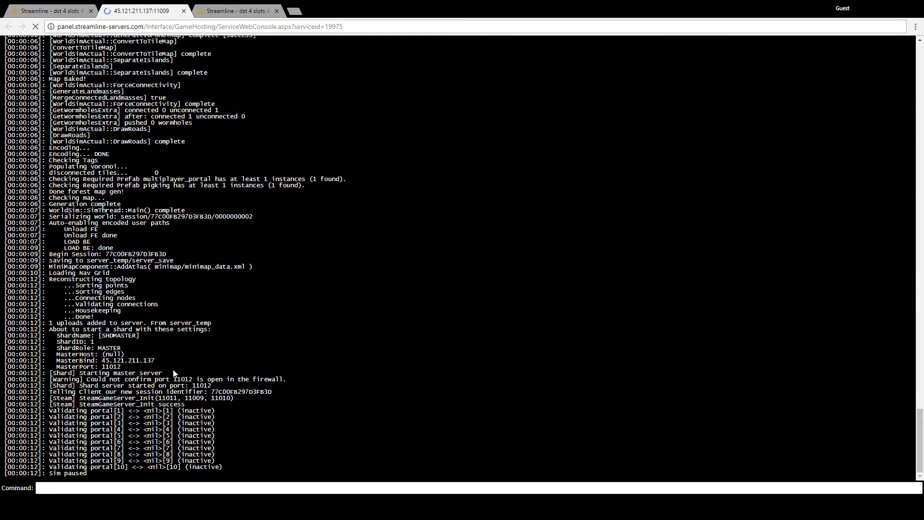
{"action": "left_click_drag", "start_coordinate": [132, 373], "coordinate": [83, 378]}
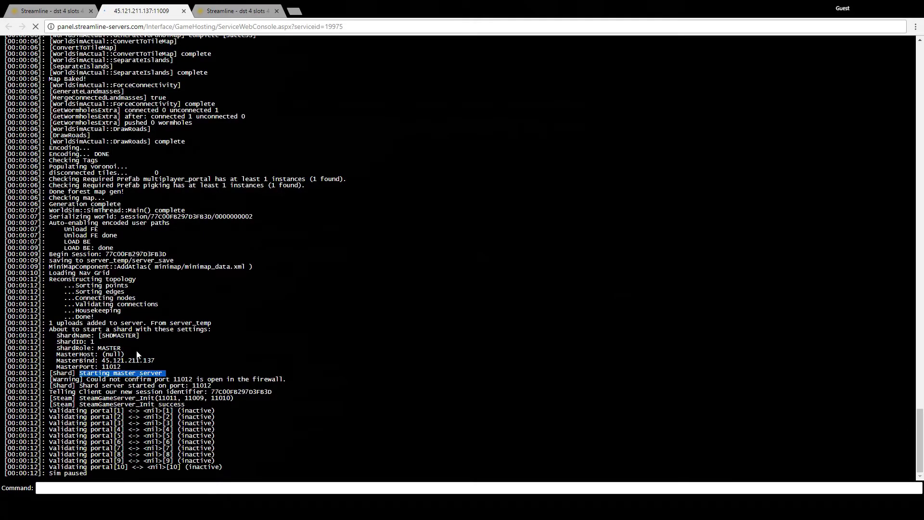
{"action": "left_click", "coordinate": [243, 12]}
{"action": "left_click", "coordinate": [323, 244]}
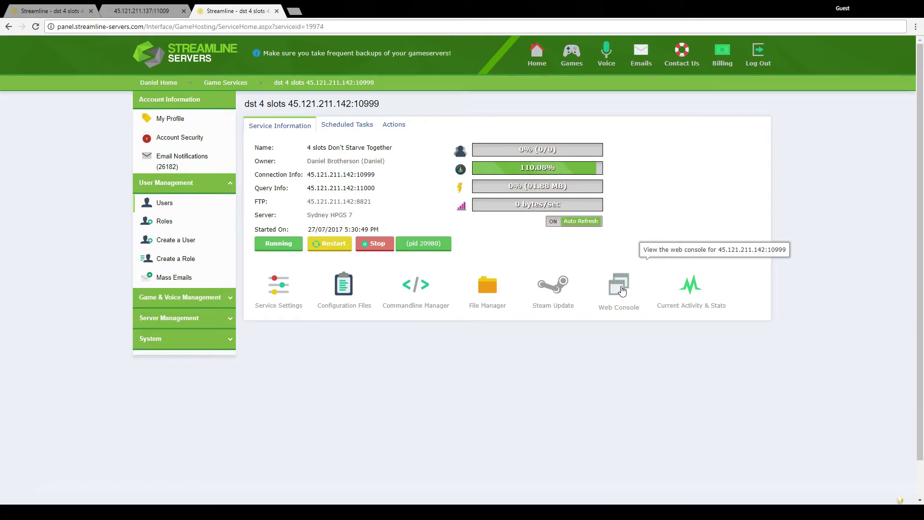
View the 10999 caves console, then the 11009 master console reporting the caves shard connected
{"action": "left_click", "coordinate": [620, 287]}
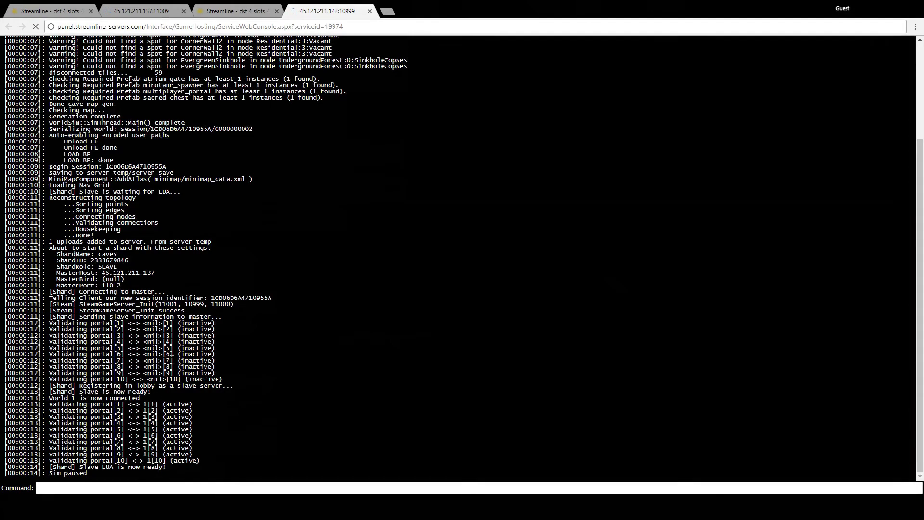
{"action": "left_click", "coordinate": [143, 10]}
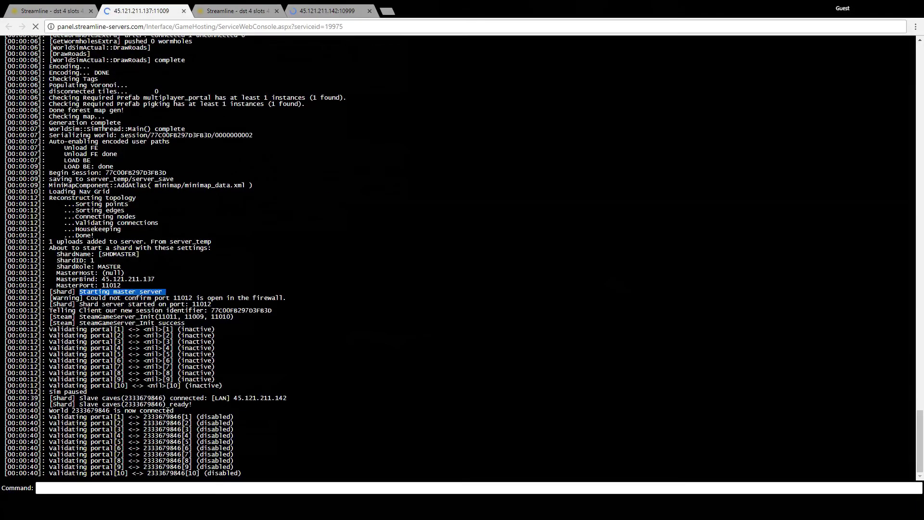